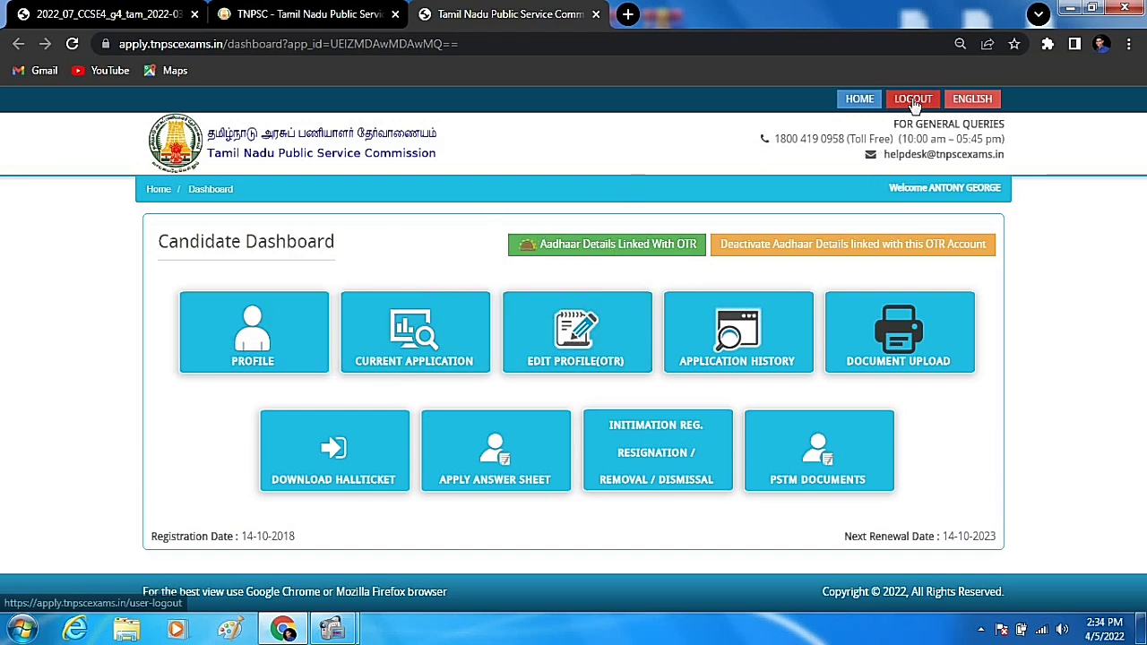
# Log out, open the current notifications list, and choose to apply for Group IV
pyautogui.click(877, 101)
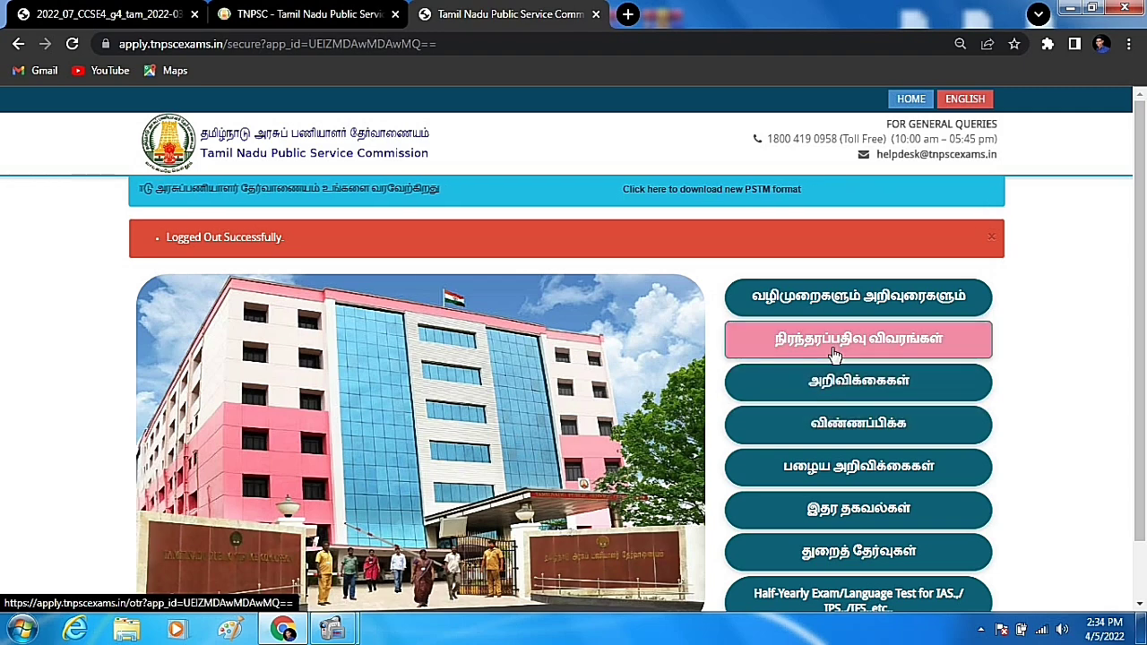
pyautogui.click(827, 435)
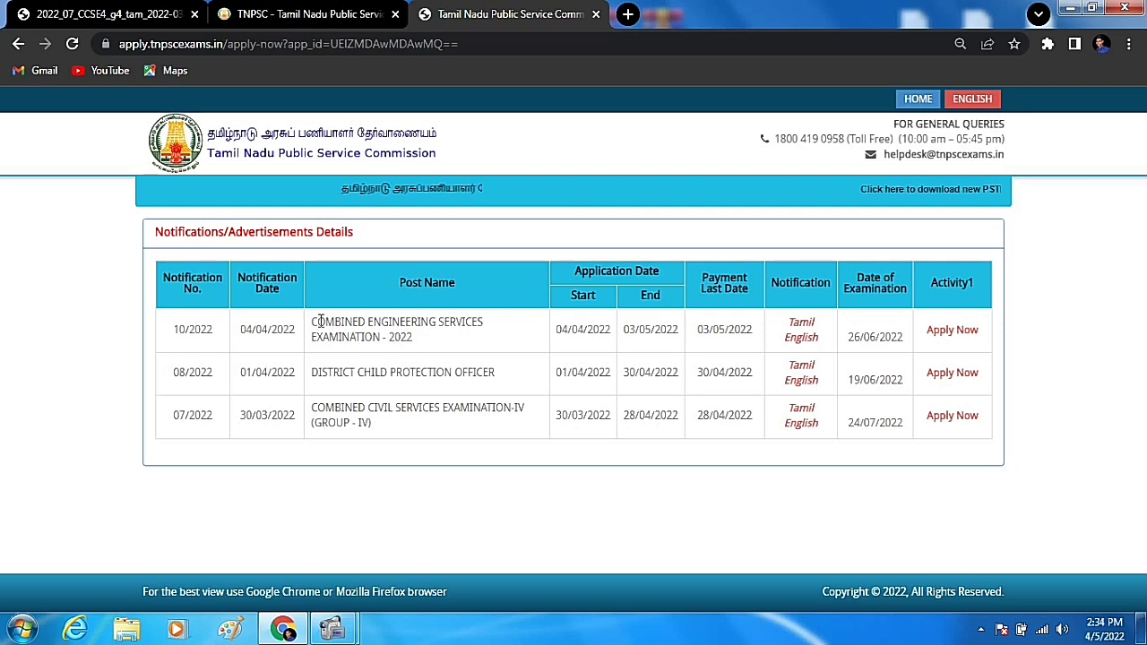
pyautogui.moveTo(316, 323); pyautogui.dragTo(553, 435)
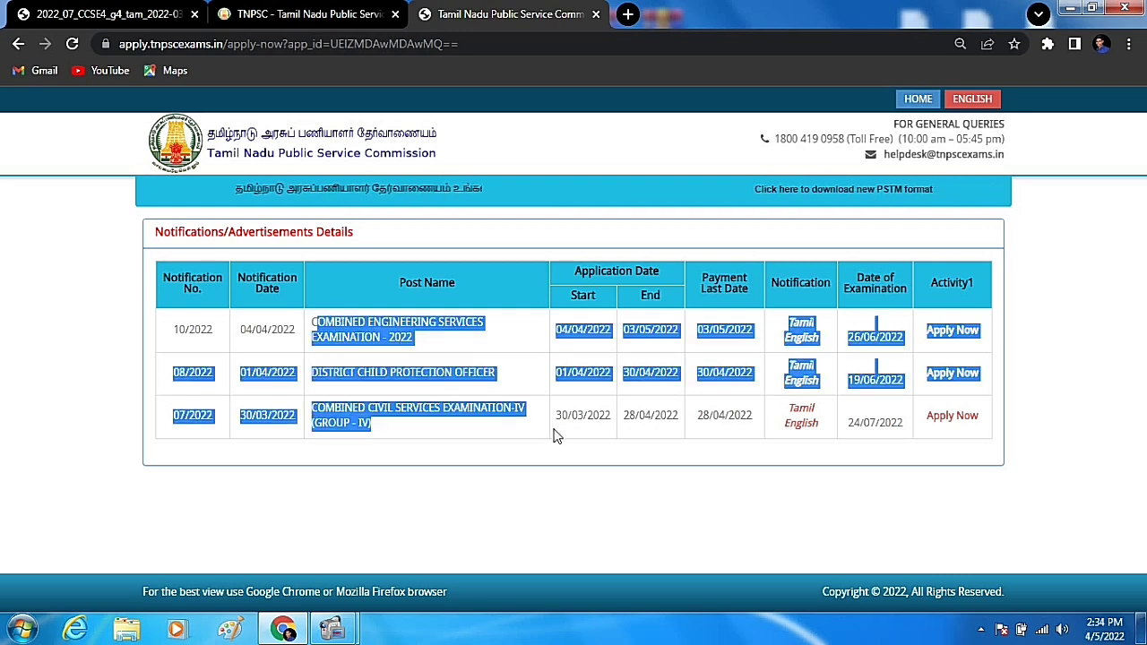
pyautogui.click(553, 436)
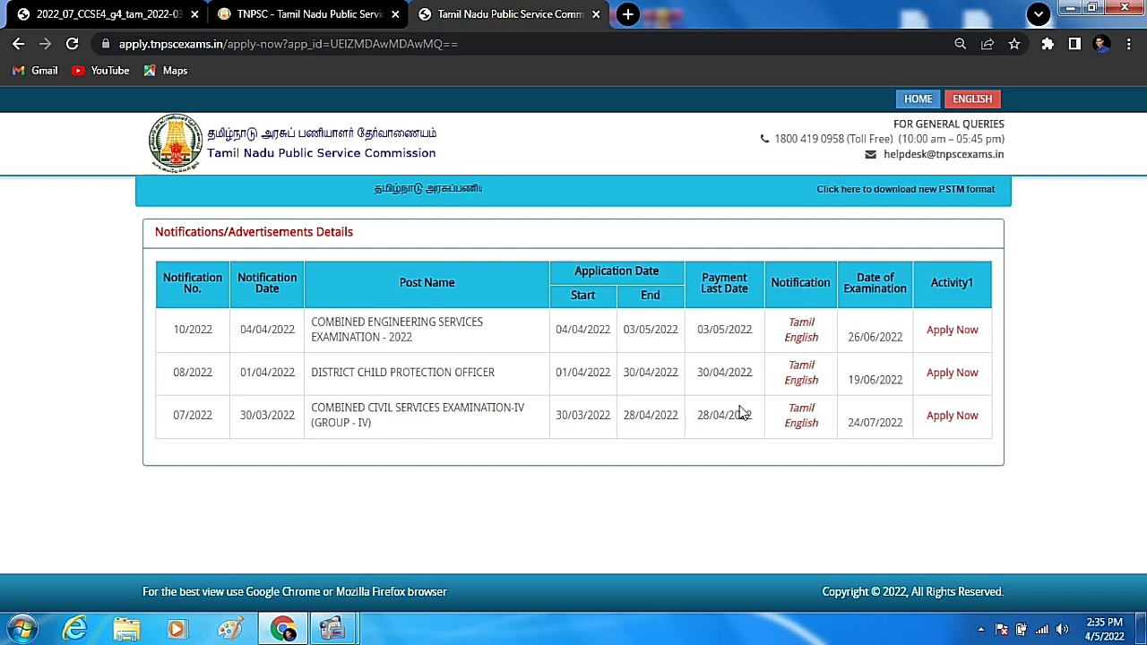
pyautogui.click(952, 416)
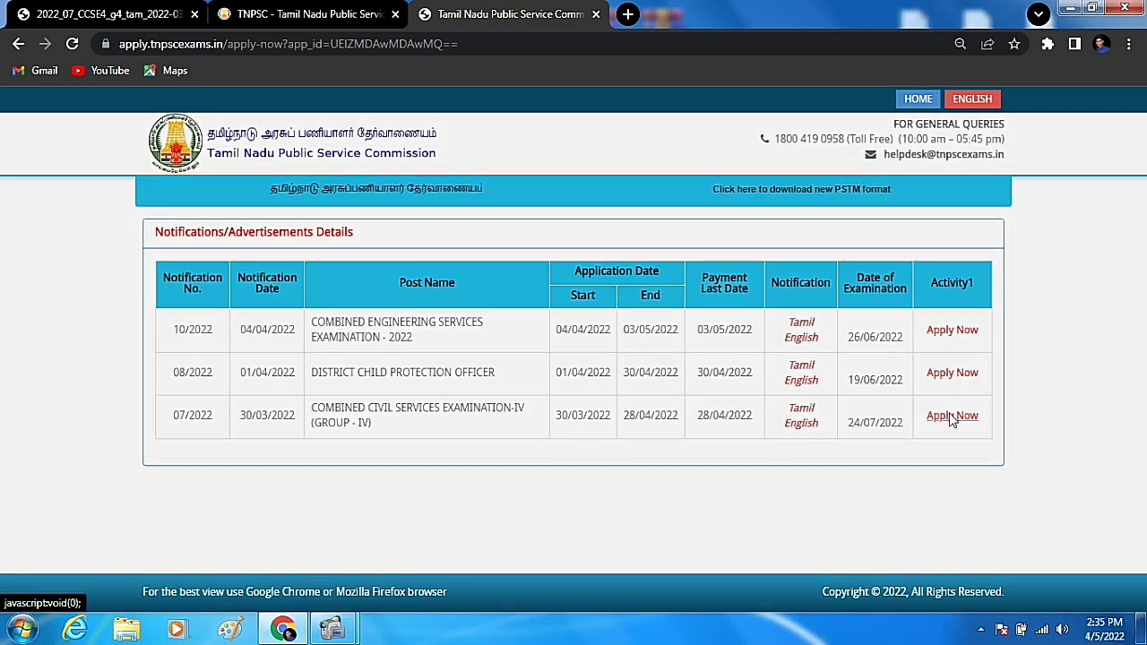
# Sign in with the saved user ID and password, answering the captcha with 35
pyautogui.click(559, 248)
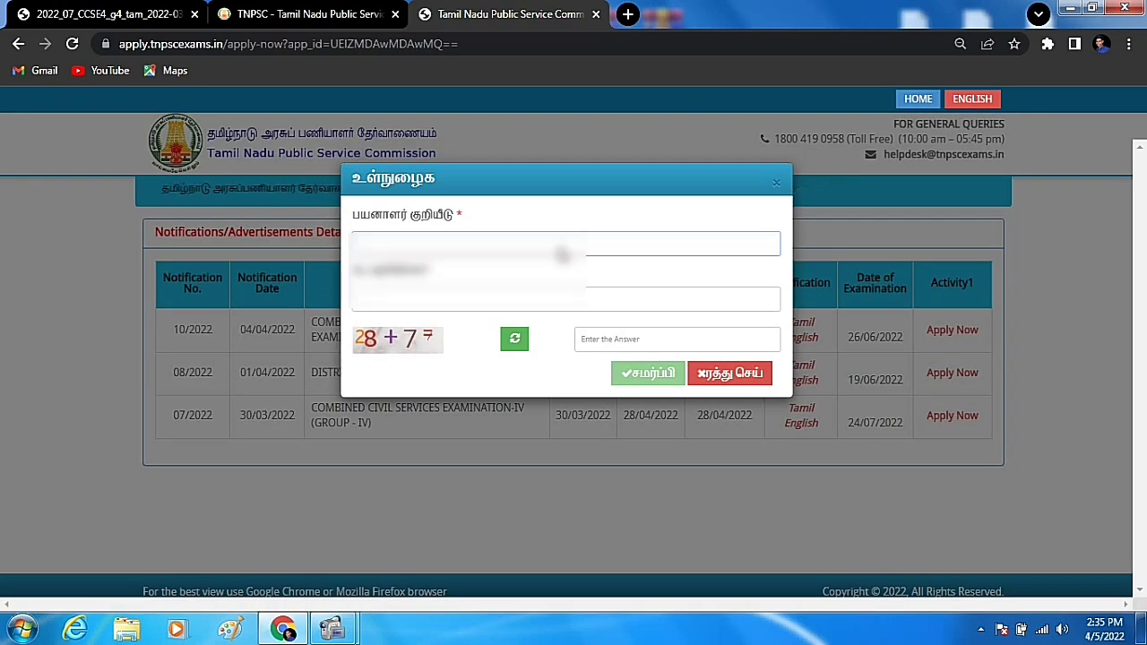
pyautogui.click(455, 280)
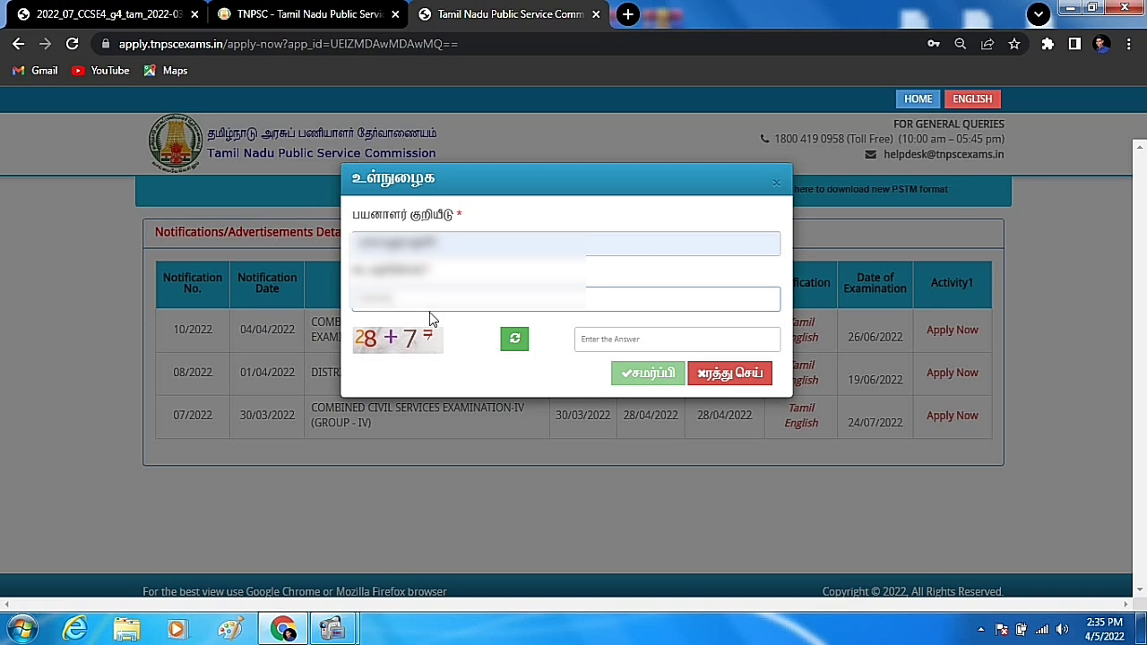
pyautogui.click(626, 338)
pyautogui.write('3')
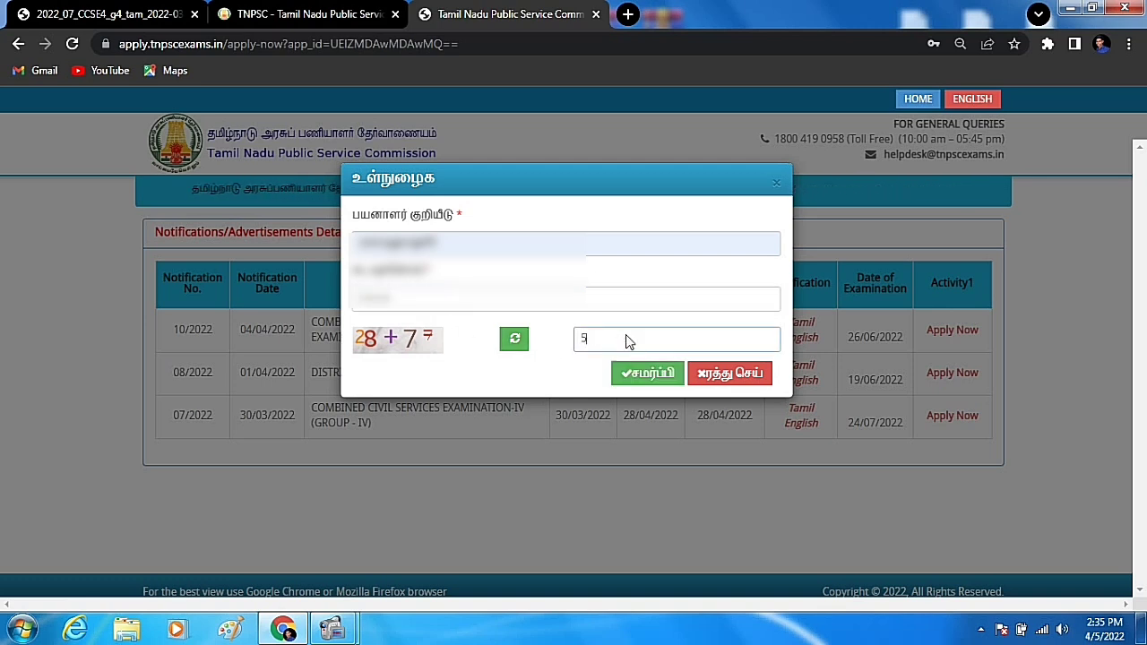
pyautogui.press('BackSpace')
pyautogui.write('35')
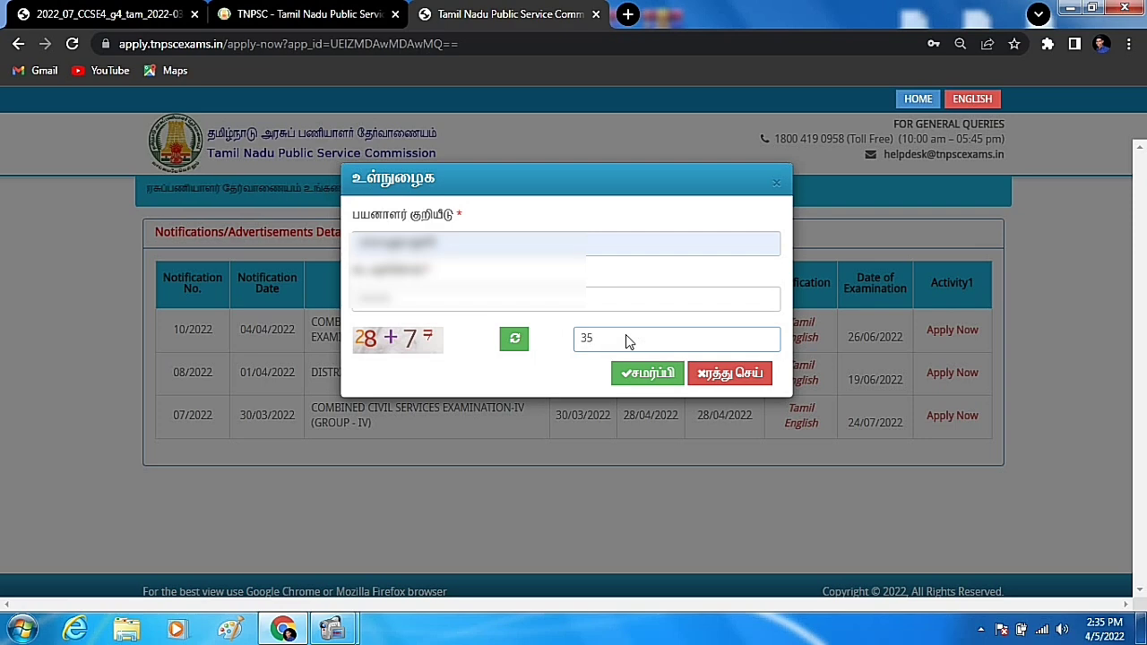
pyautogui.click(633, 377)
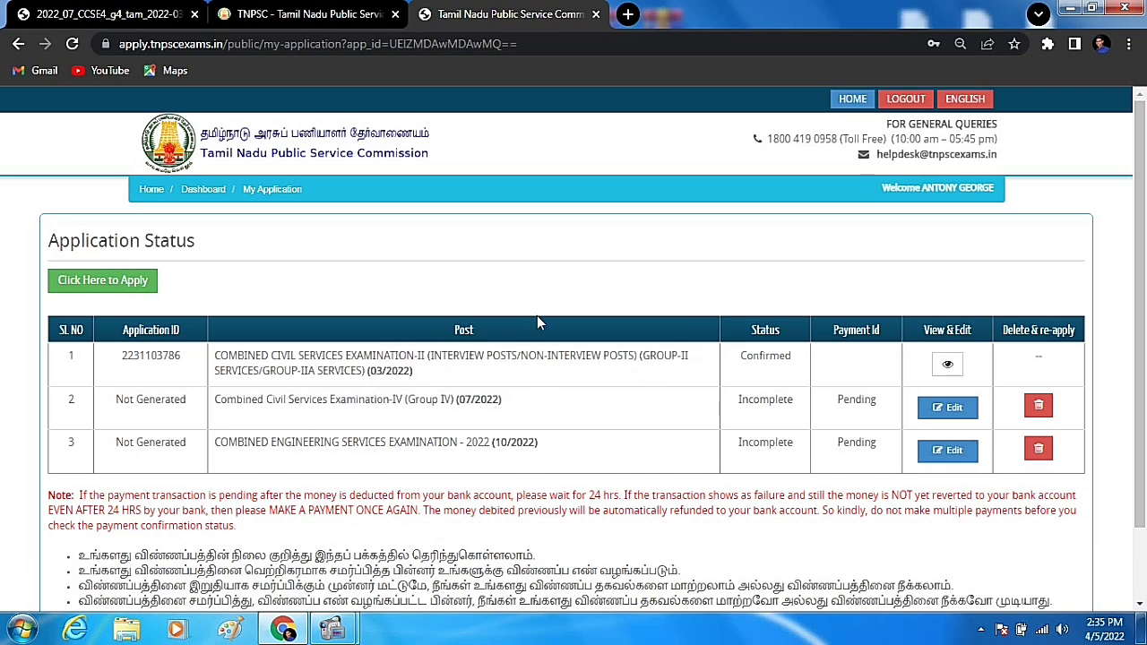
# Check the row statuses (Group II Confirmed, Group IV Incomplete) and view the Group II/IIA print page
pyautogui.moveTo(642, 354); pyautogui.dragTo(682, 352)
pyautogui.doubleClick(760, 354)
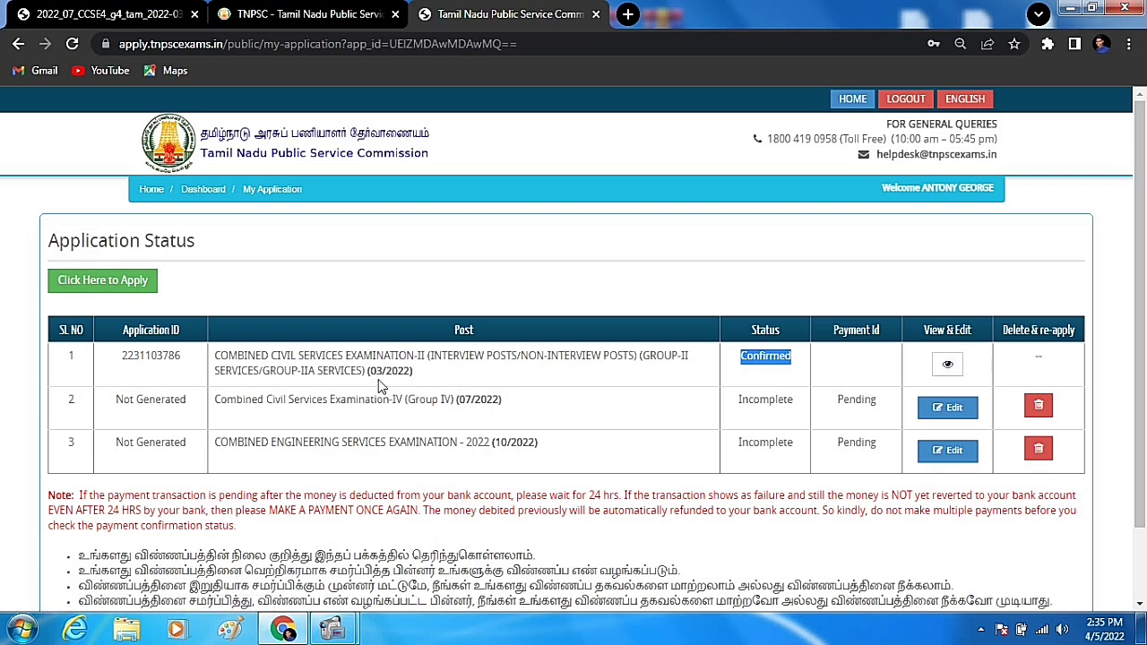
pyautogui.tripleClick(465, 356)
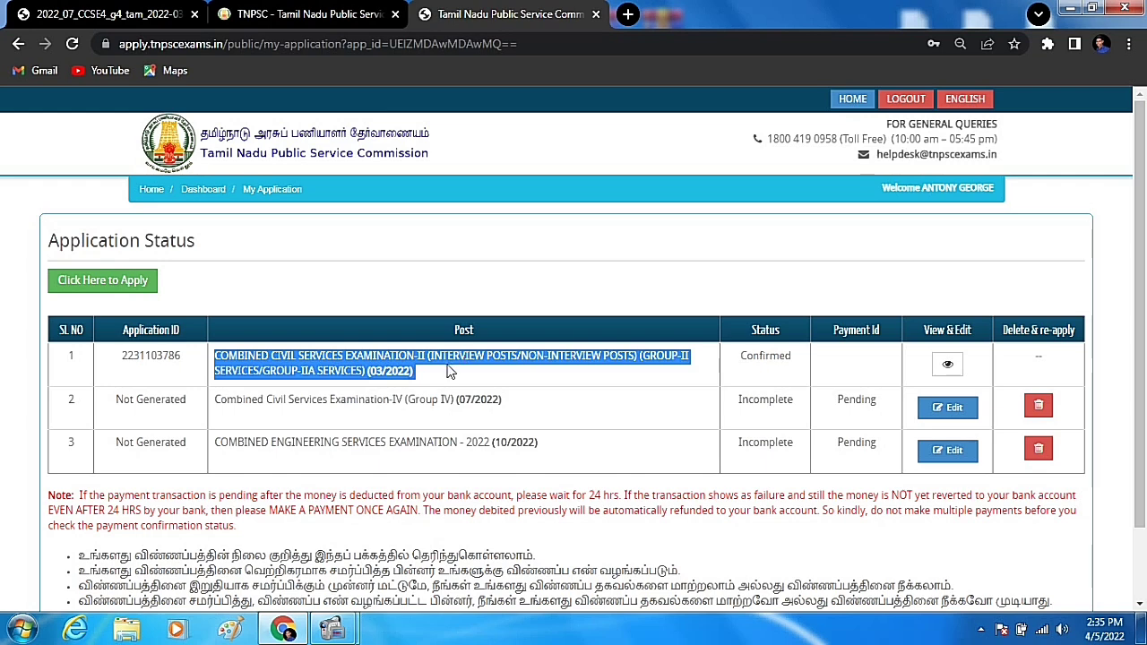
pyautogui.tripleClick(465, 356)
pyautogui.click(463, 357)
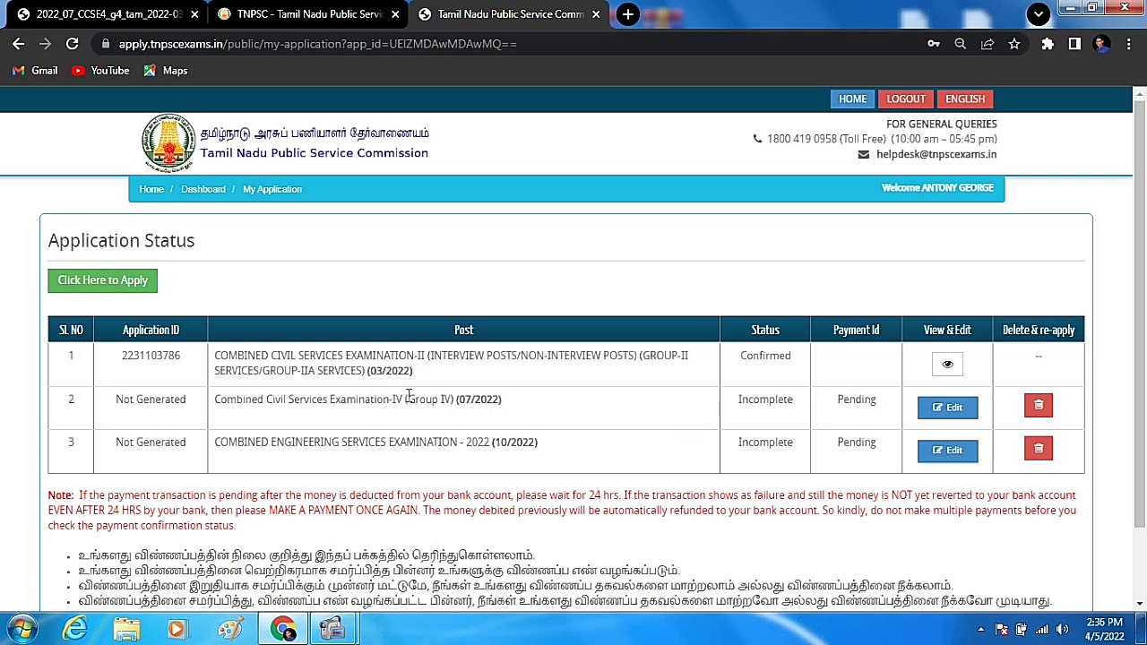
pyautogui.moveTo(408, 399); pyautogui.dragTo(500, 399)
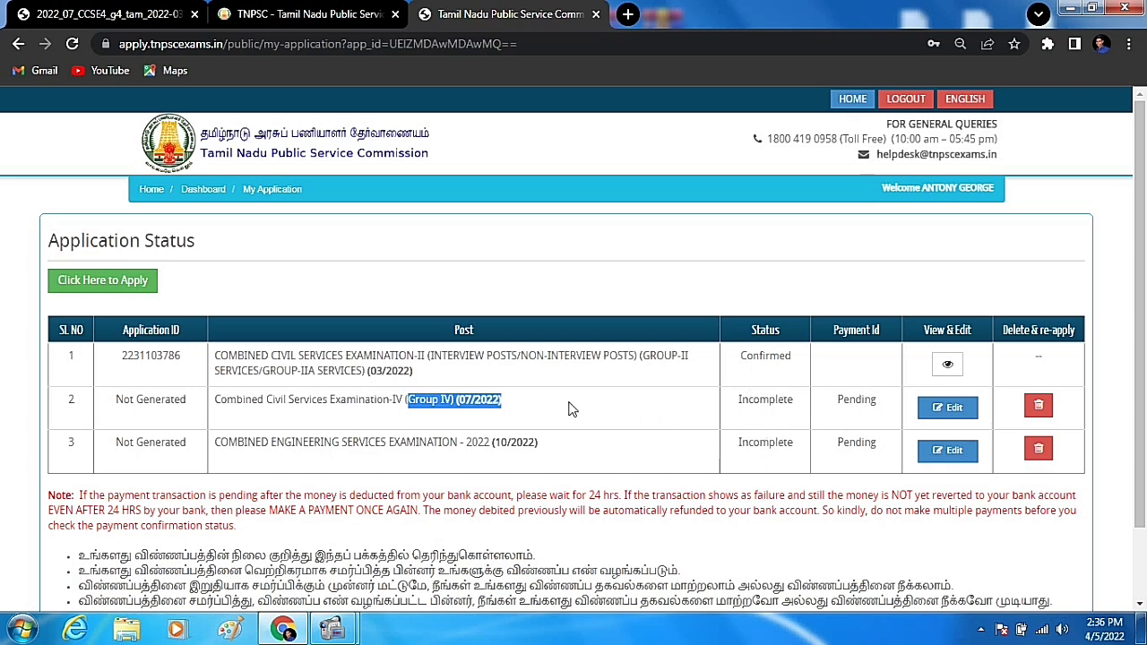
pyautogui.click(490, 420)
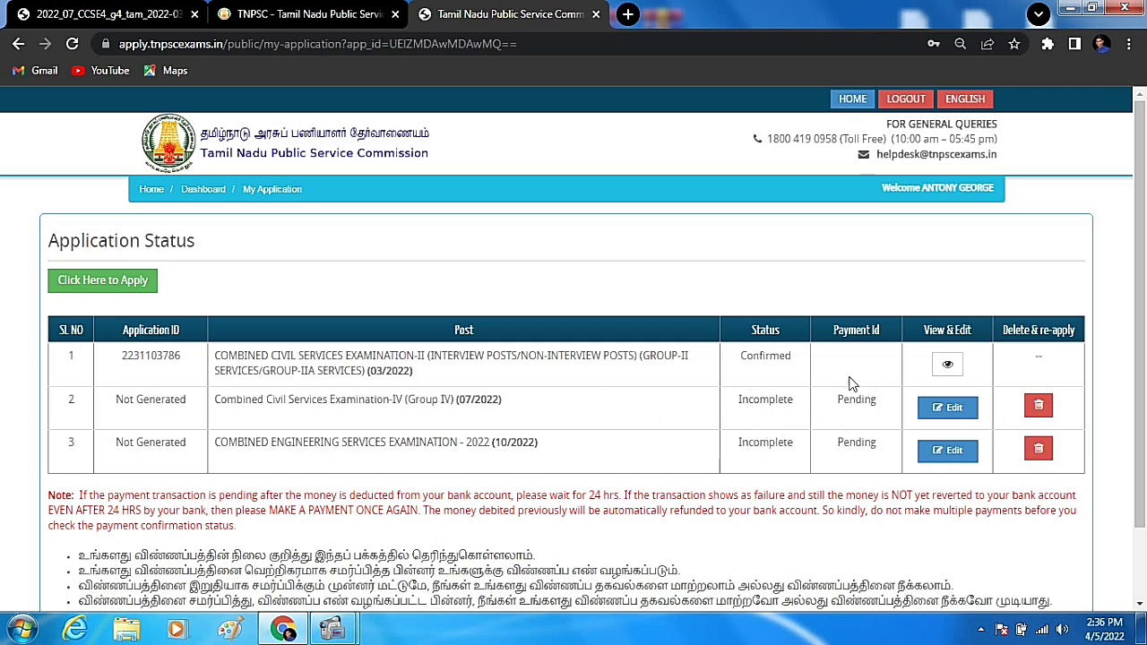
pyautogui.doubleClick(757, 414)
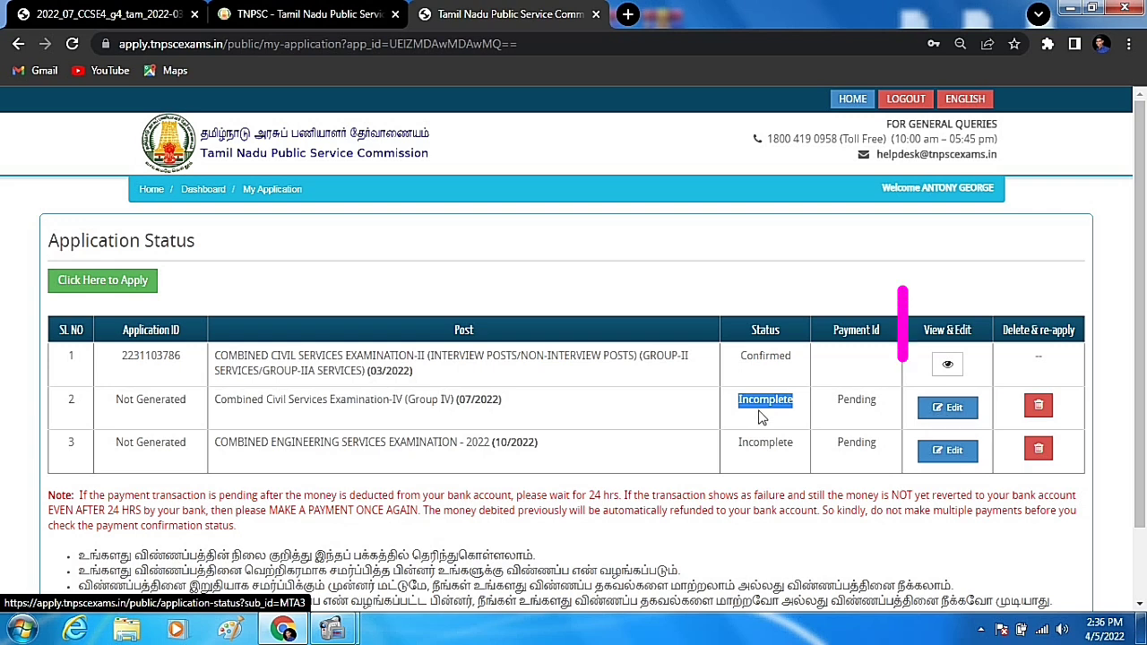
pyautogui.tripleClick(632, 357)
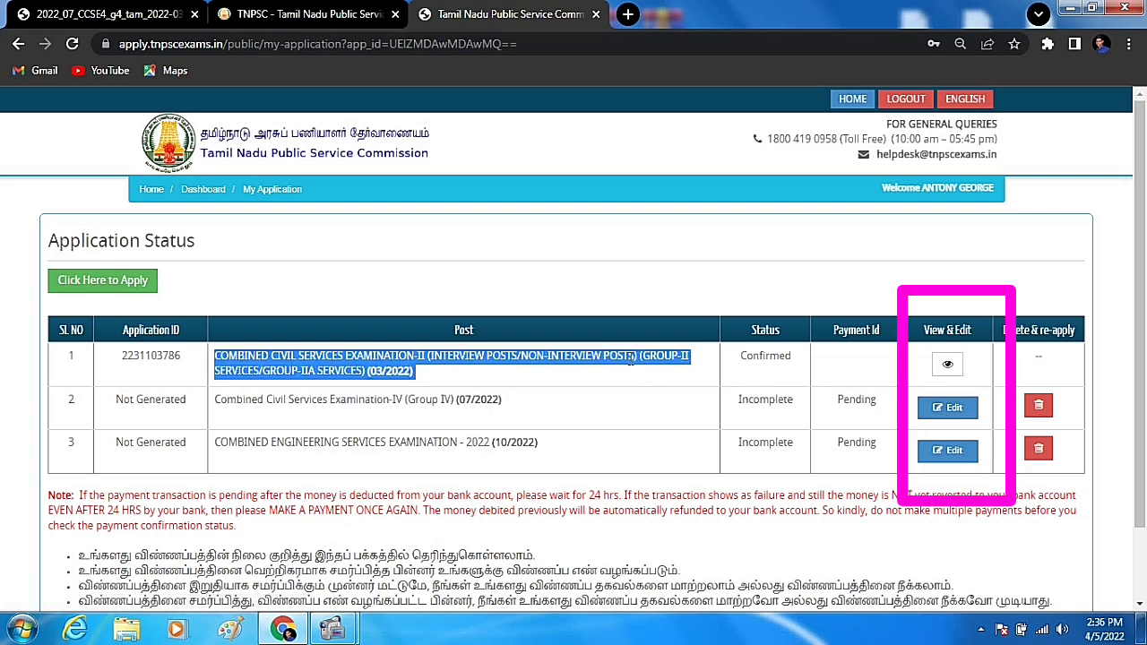
pyautogui.click(949, 368)
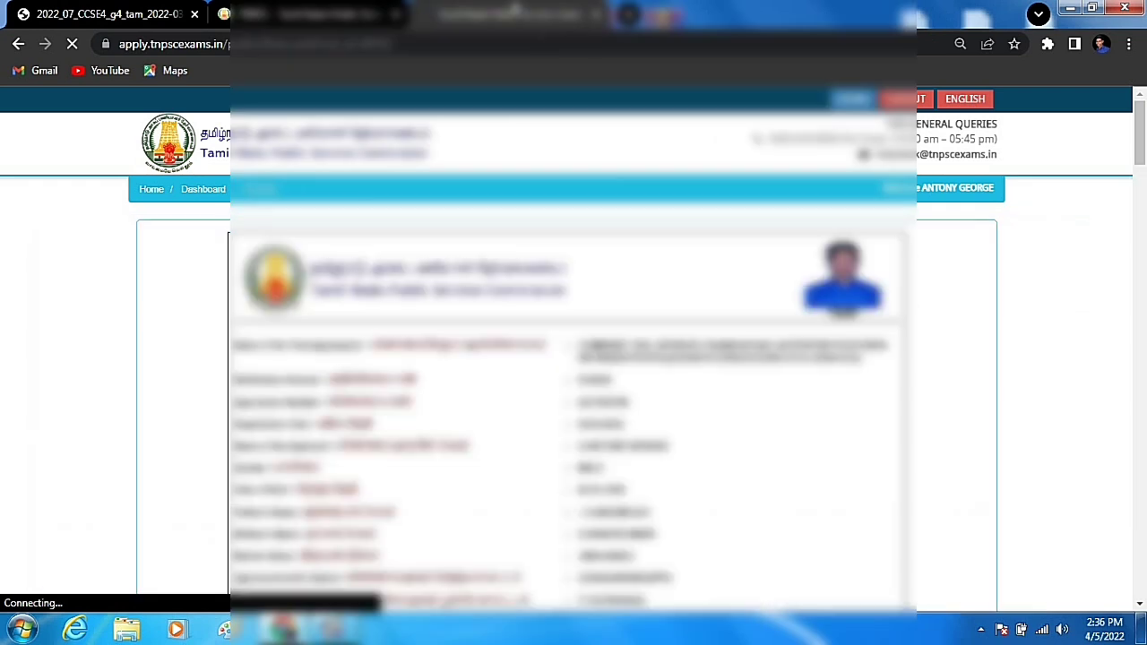
# Scroll through the printable Group II application, then return to Application Status
pyautogui.scroll(-10, 502, 484)
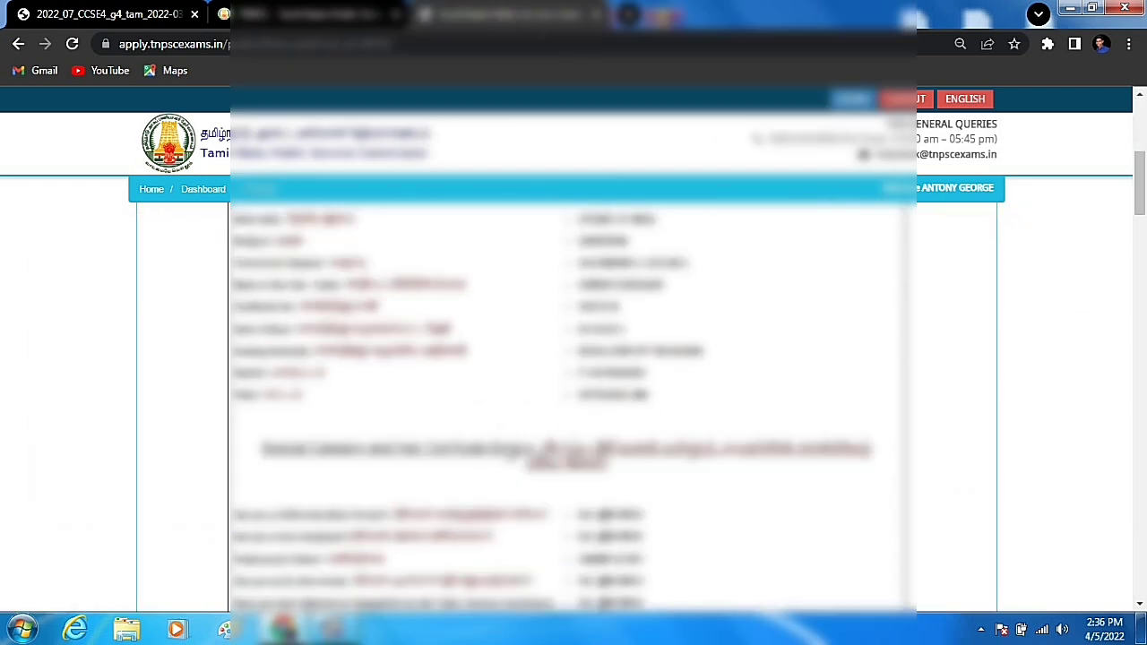
pyautogui.scroll(-10, 511, 453)
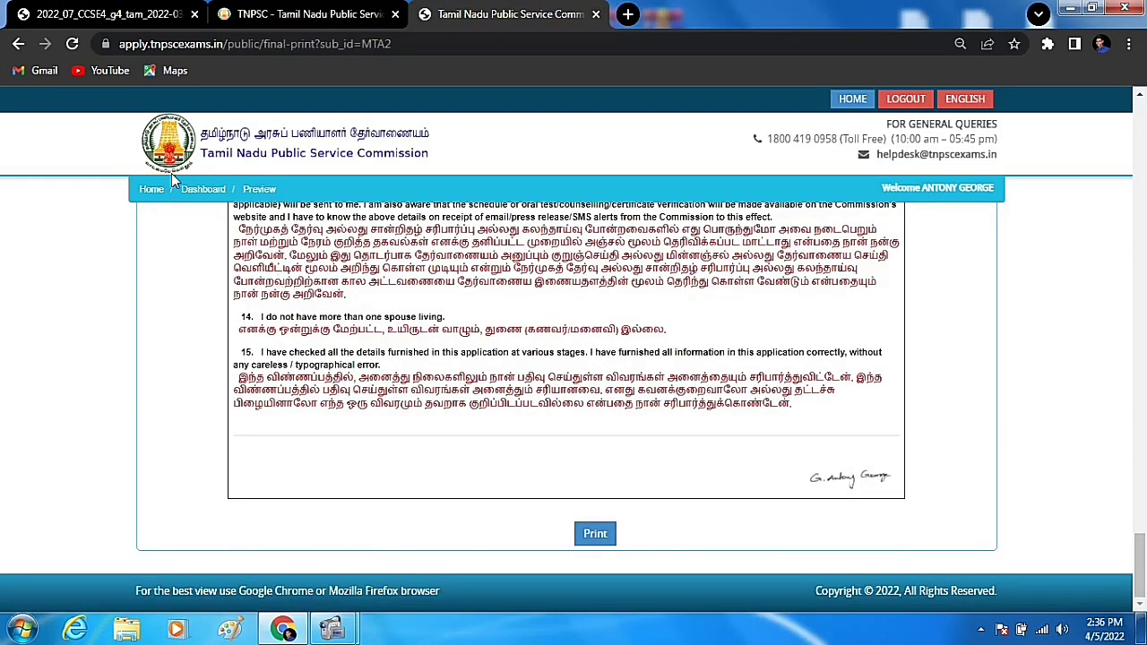
pyautogui.click(19, 43)
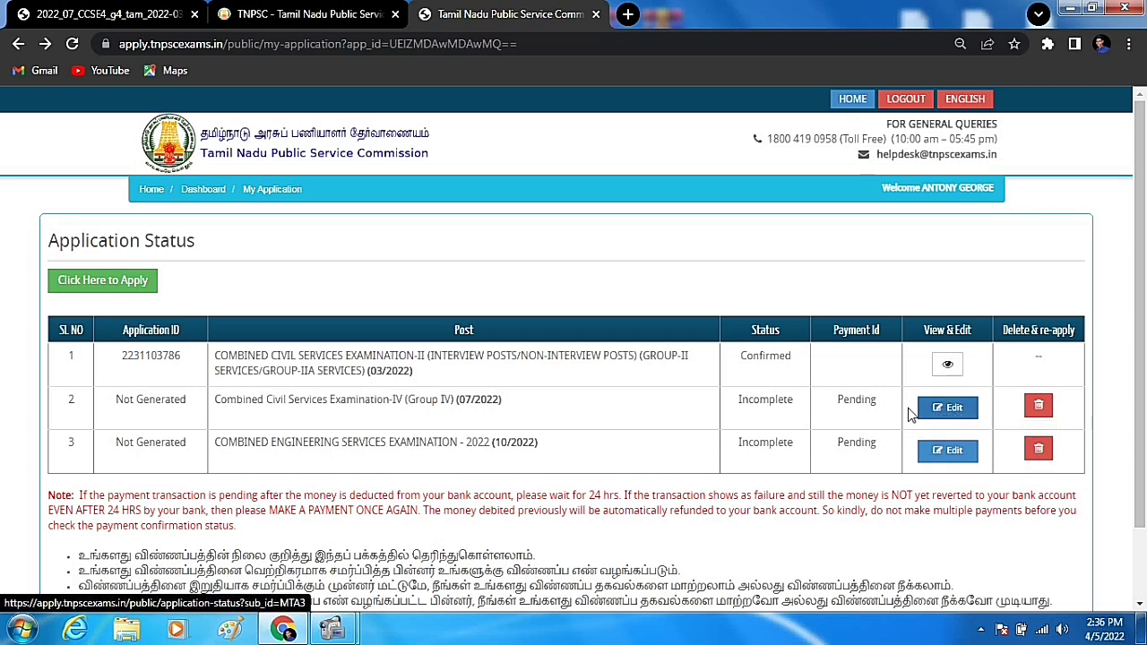
# Open the Group IV Application Info and review its stage-wise status table
pyautogui.click(941, 411)
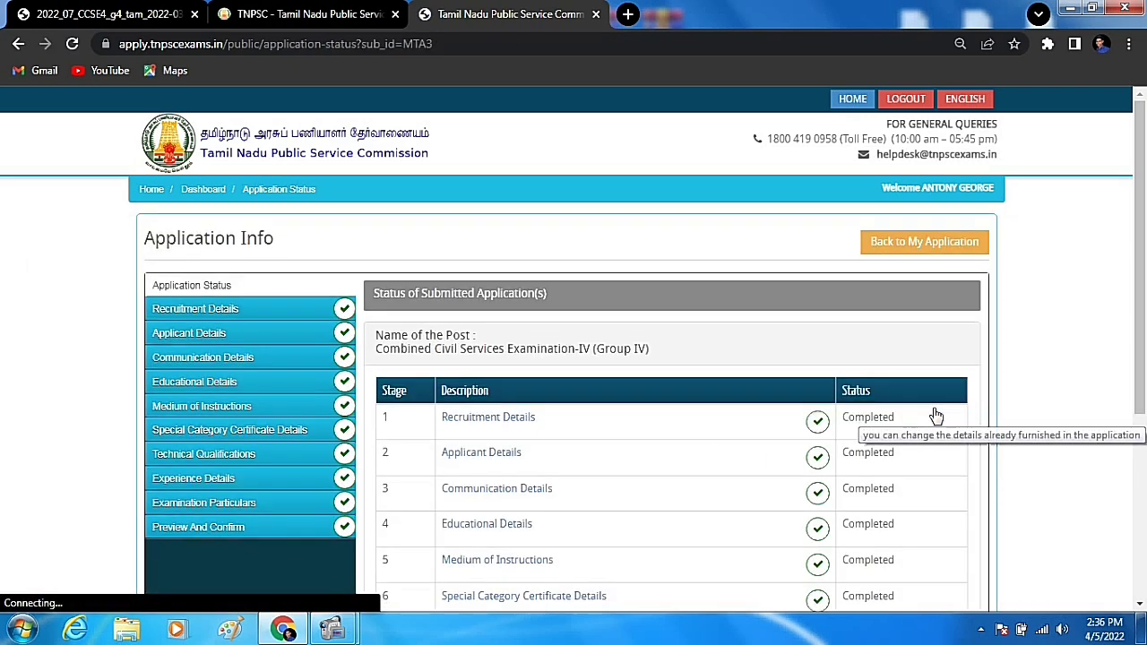
pyautogui.scroll(-5, 655, 415)
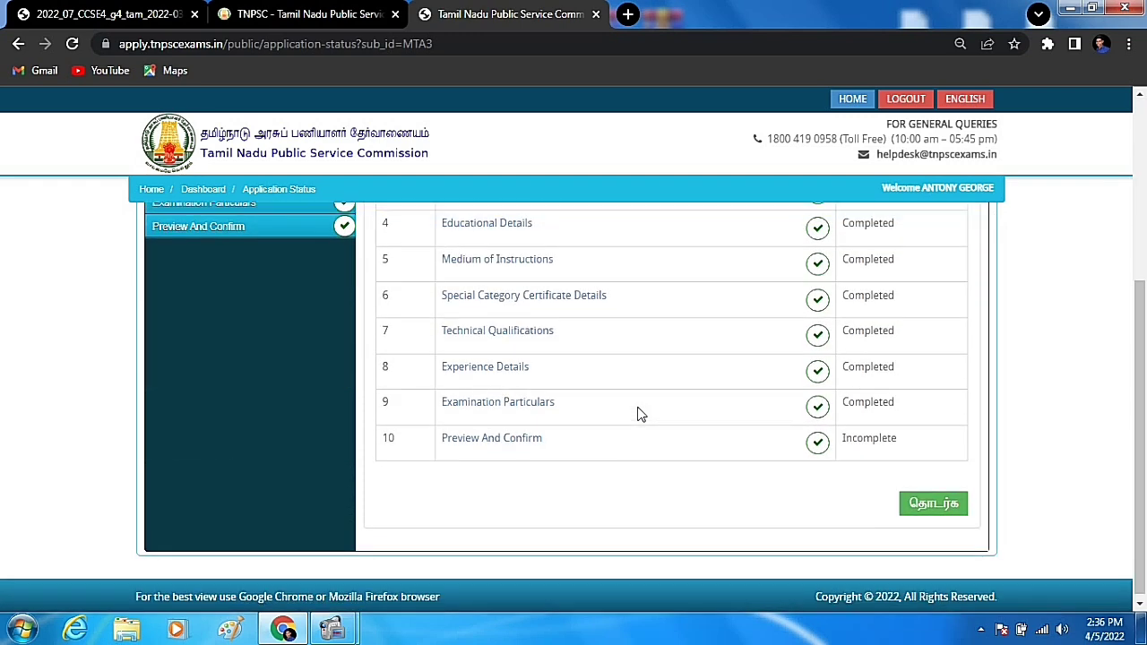
pyautogui.scroll(3, 637, 414)
pyautogui.scroll(-1, 637, 413)
pyautogui.scroll(-3, 656, 415)
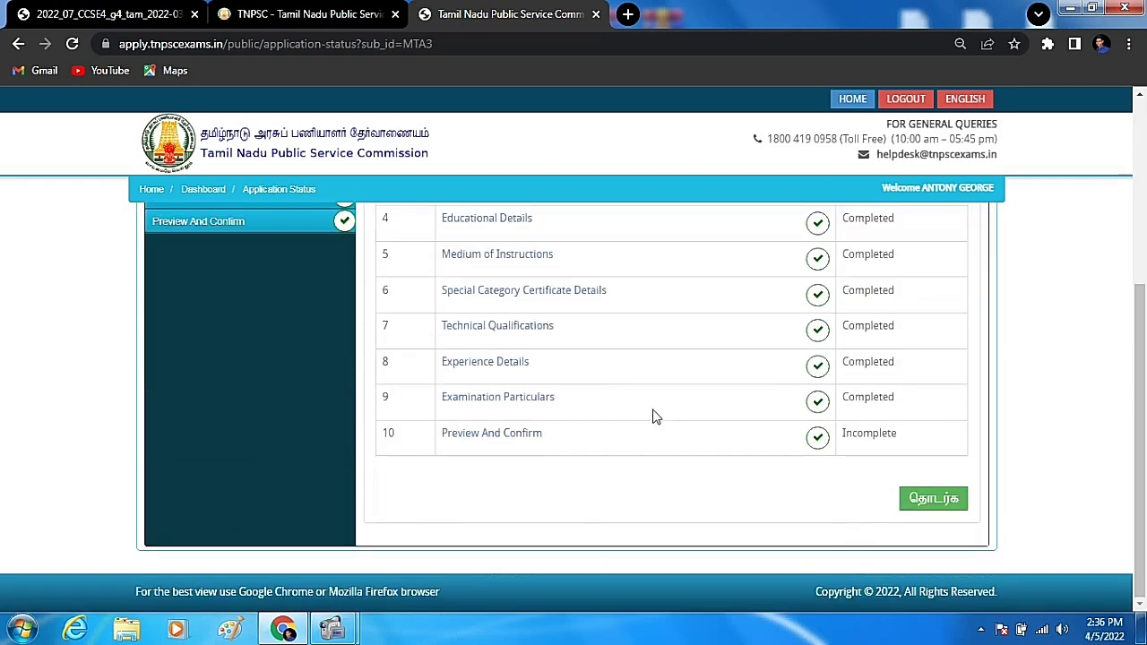
pyautogui.scroll(3, 736, 435)
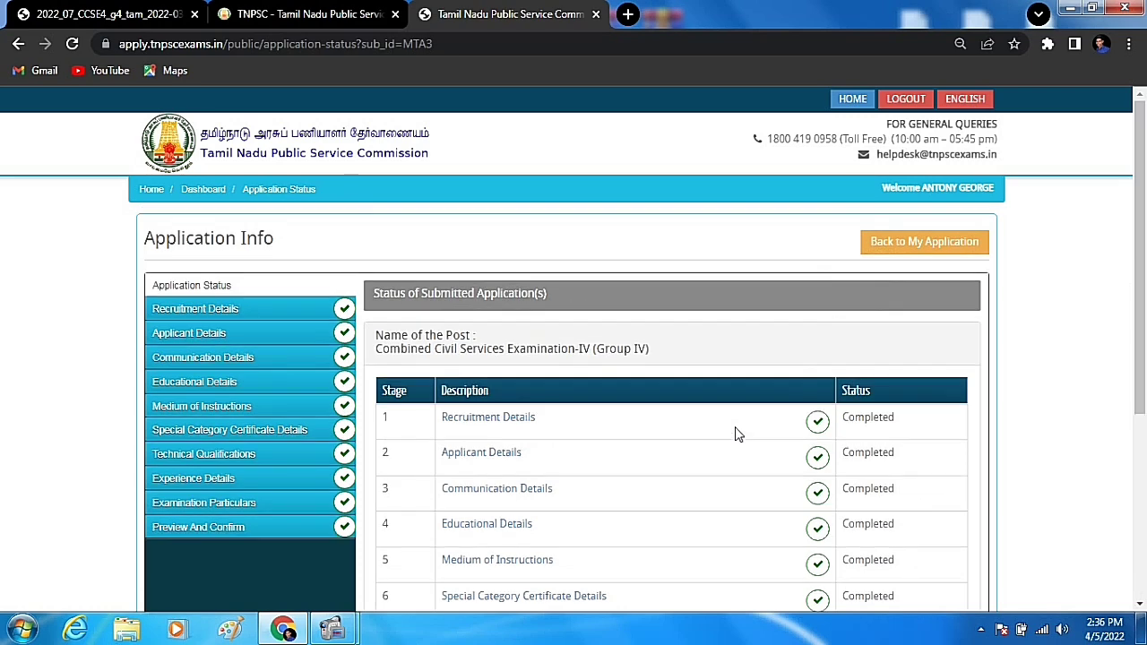
pyautogui.scroll(-3, 736, 434)
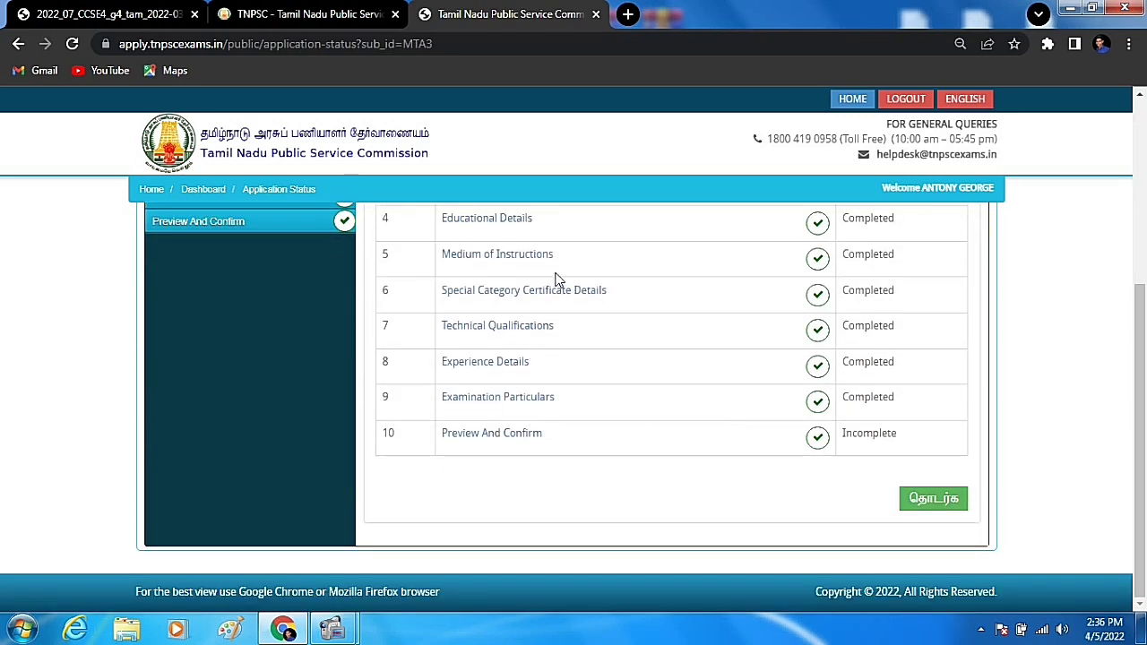
pyautogui.scroll(3, 565, 235)
pyautogui.scroll(-3, 590, 248)
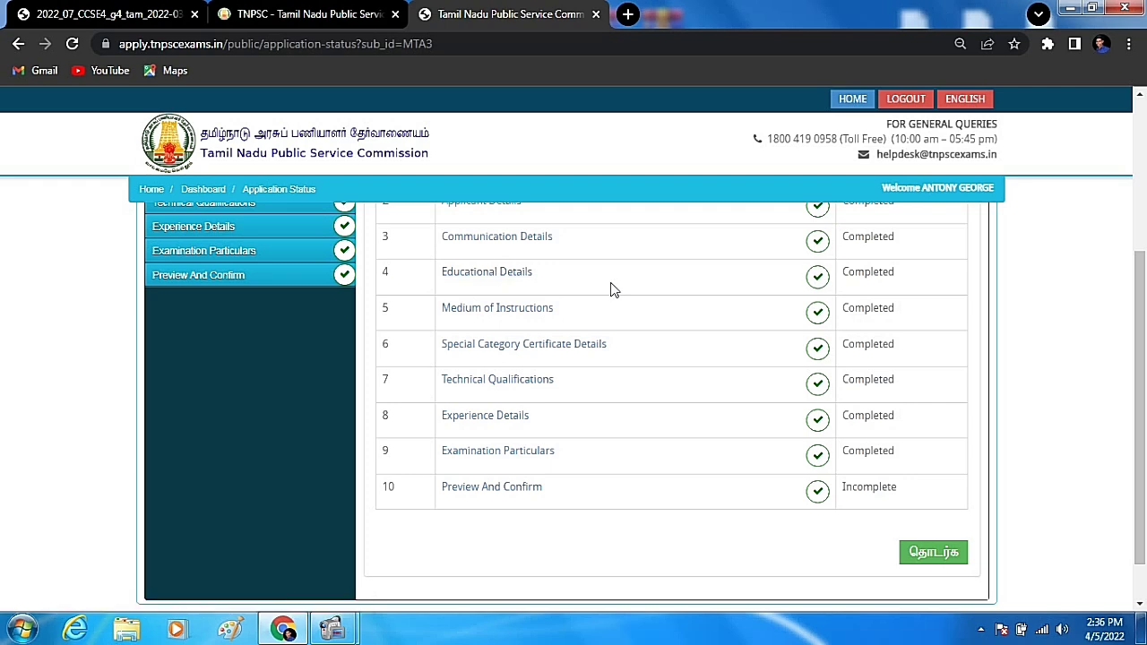
pyautogui.scroll(3, 654, 260)
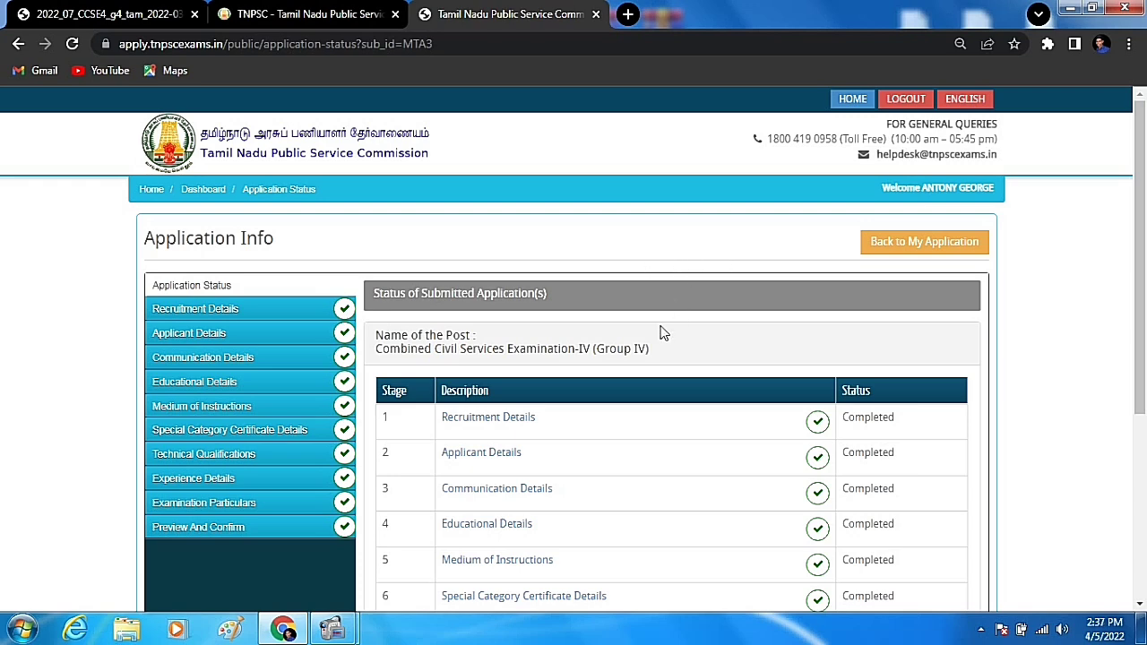
pyautogui.scroll(-4, 616, 344)
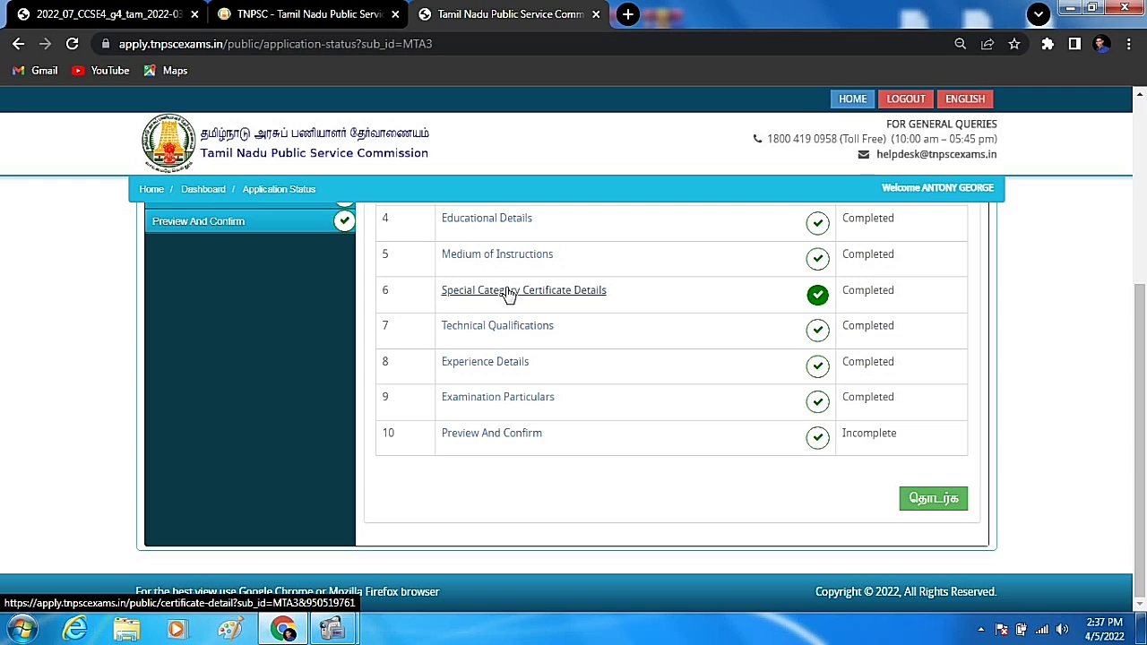
# Highlight the general queries heading and helpdesk office hours, then scroll back to the top
pyautogui.tripleClick(794, 139)
pyautogui.click(805, 157)
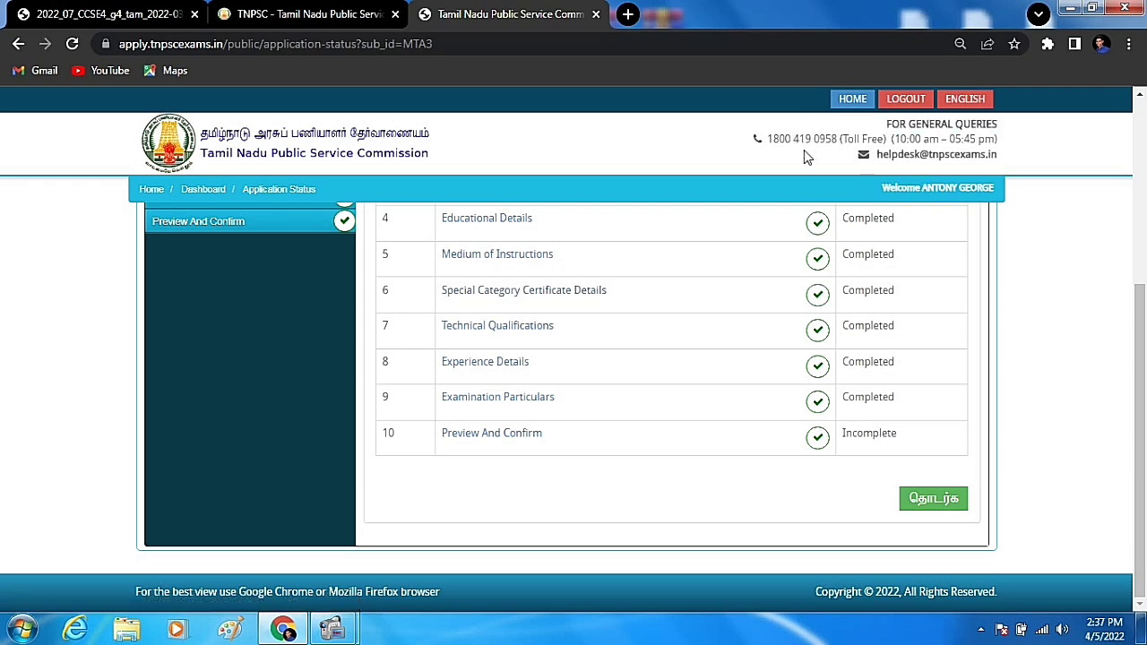
pyautogui.moveTo(899, 139); pyautogui.dragTo(989, 141)
pyautogui.click(1017, 142)
pyautogui.moveTo(1142, 325); pyautogui.dragTo(1144, 254)
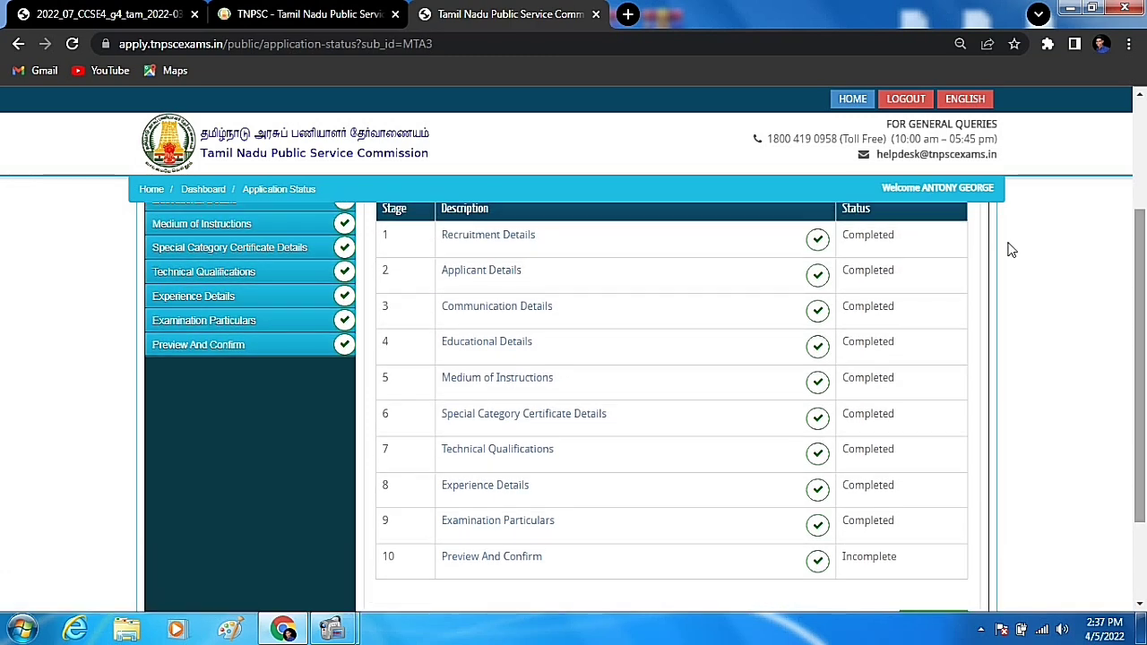
pyautogui.scroll(1, 1144, 240)
pyautogui.scroll(1, 1144, 240)
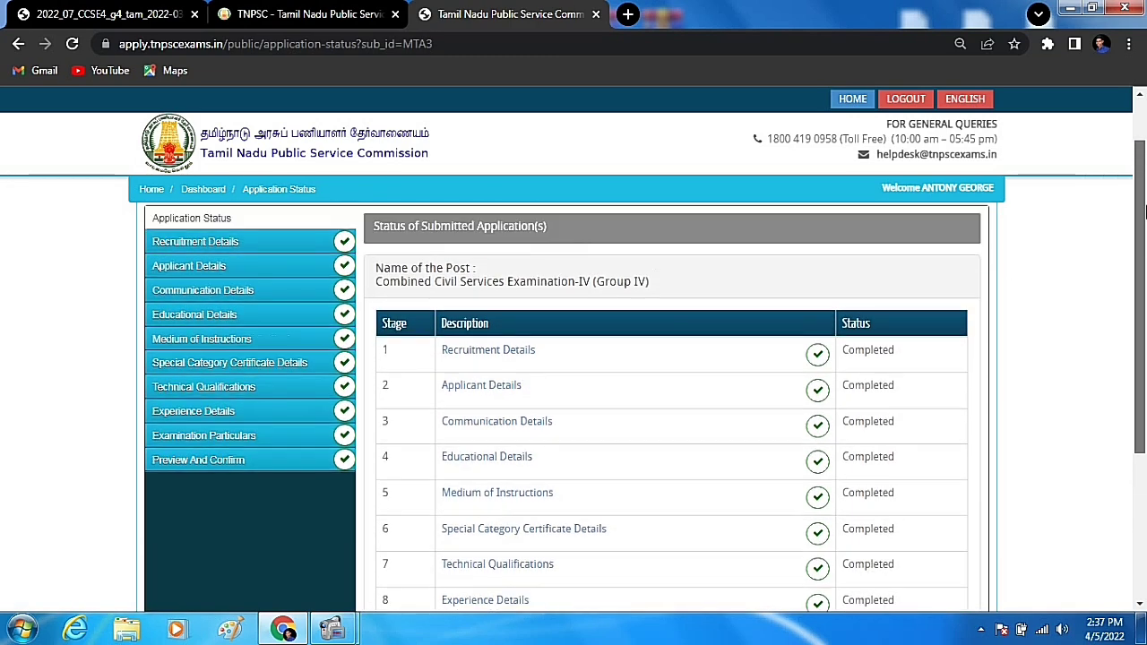